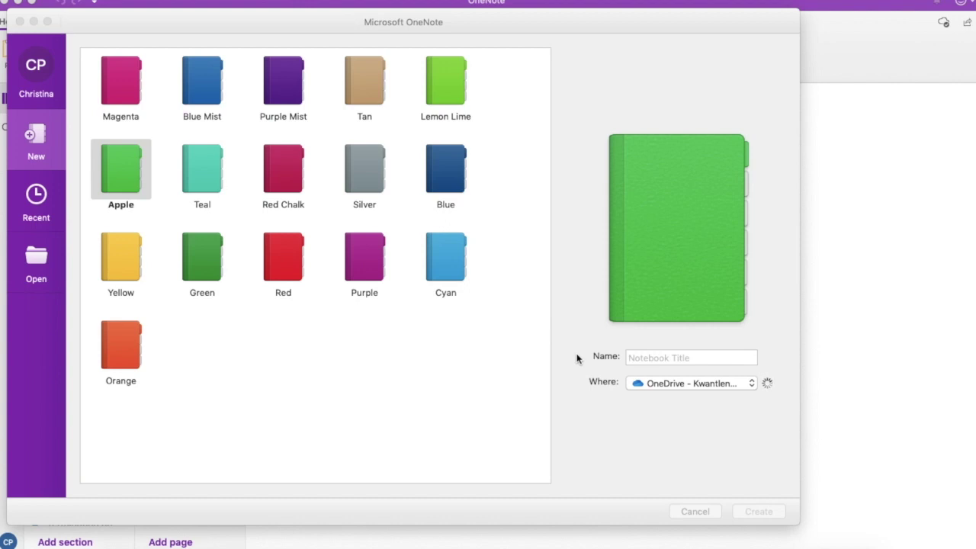
- Name the new notebook "Introduction to Business" and create it
{"action": "left_click", "coordinate": [668, 358]}
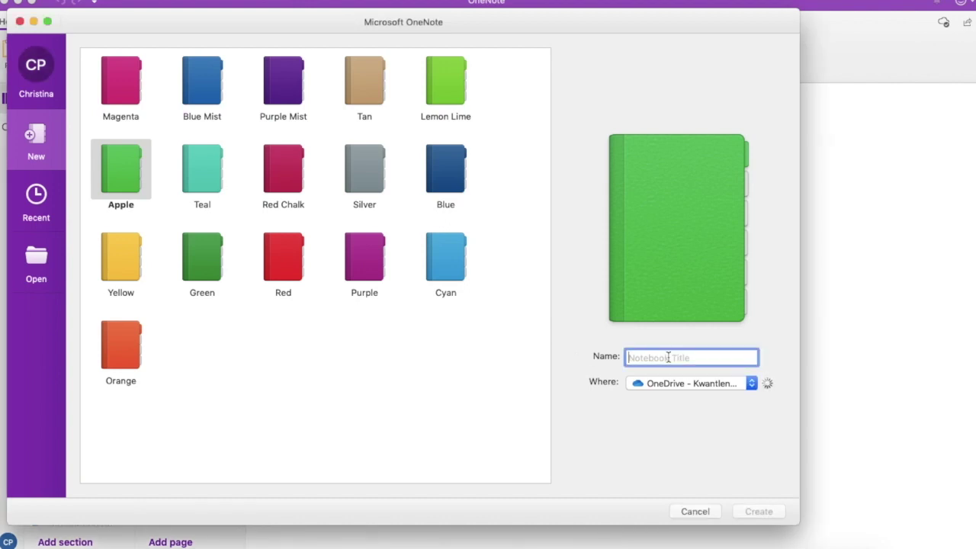
{"action": "type", "text": "Introductio"}
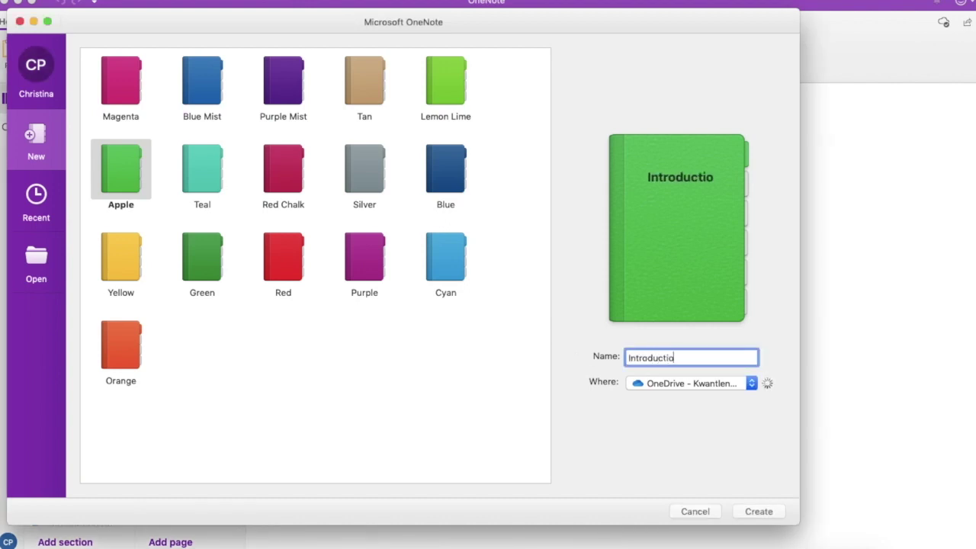
{"action": "type", "text": "n to Business"}
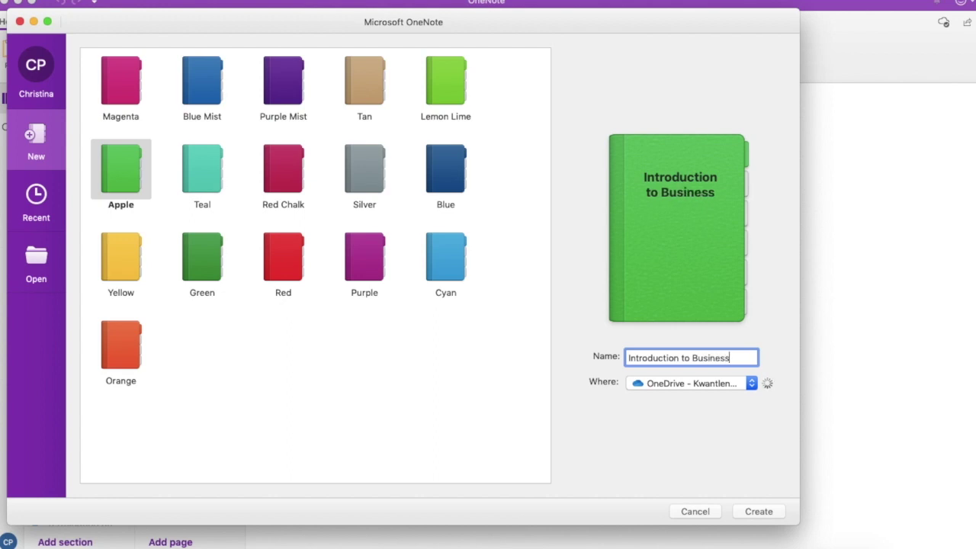
{"action": "left_click", "coordinate": [758, 511]}
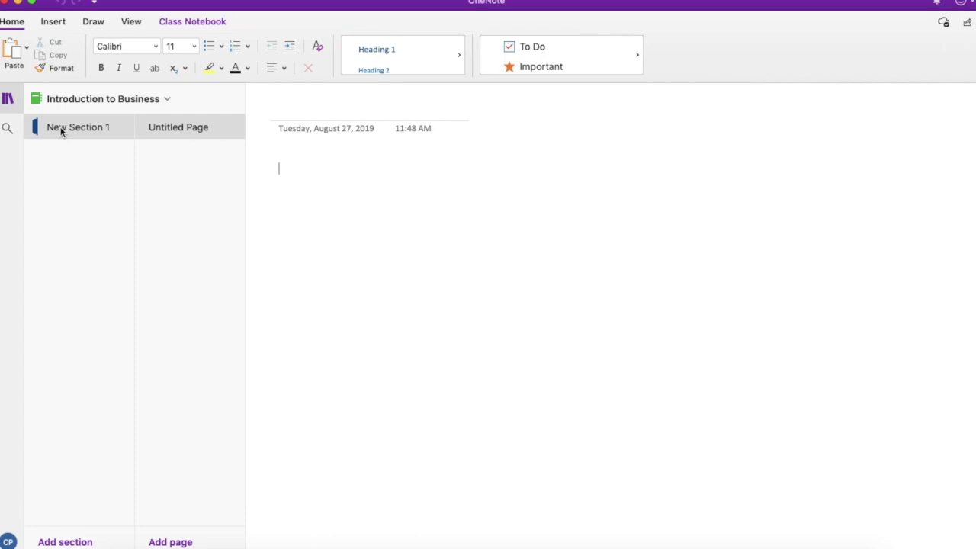
- Rename the notebook's first section to "Week 1 Teamwork"
{"action": "left_click", "coordinate": [81, 130]}
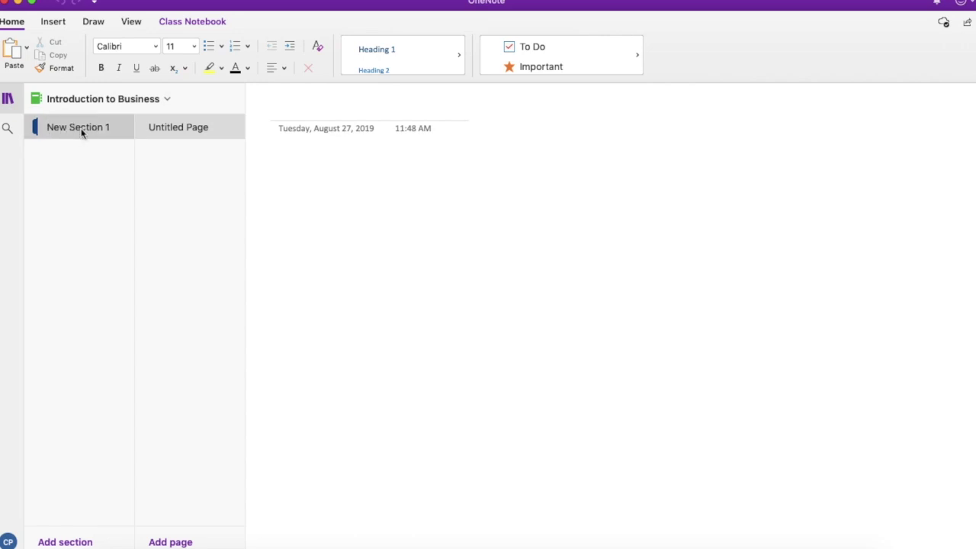
{"action": "right_click", "coordinate": [98, 127]}
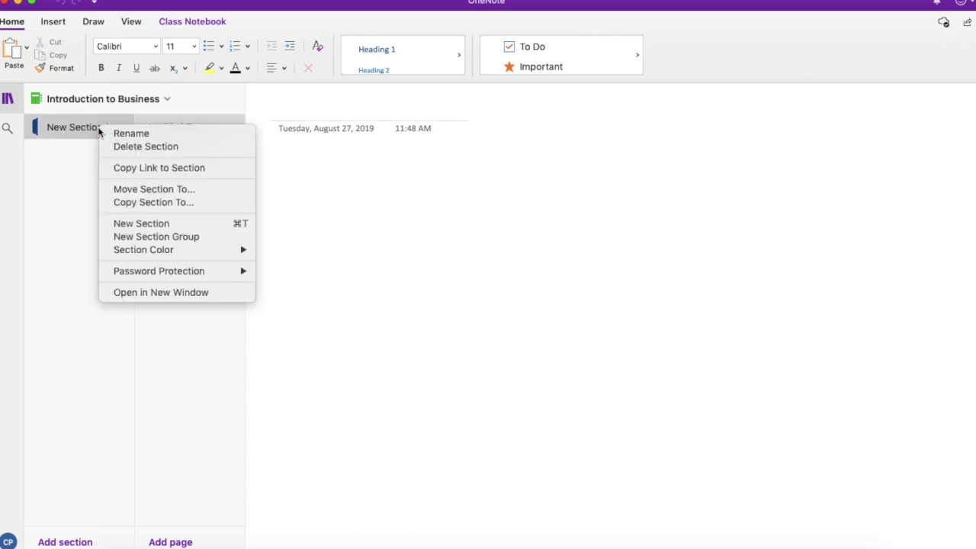
{"action": "left_click", "coordinate": [111, 130]}
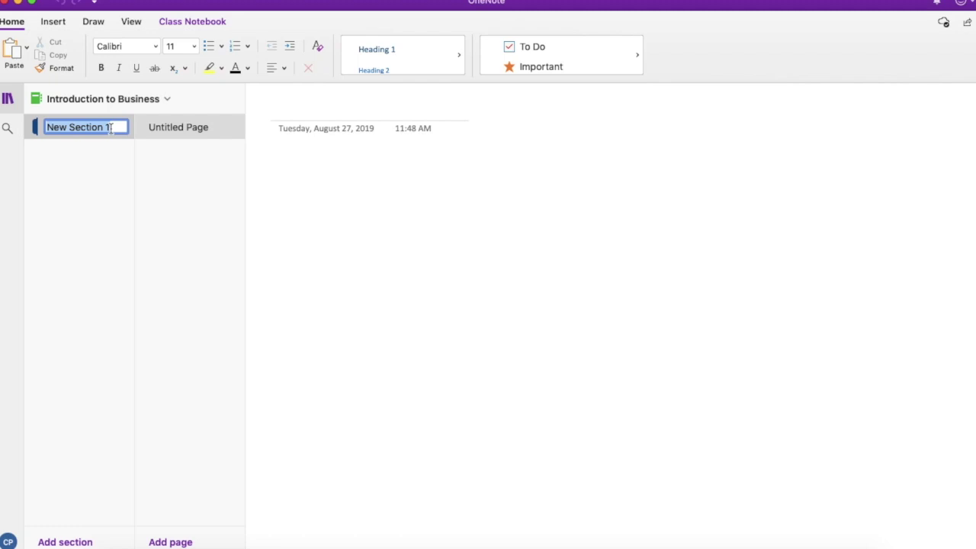
{"action": "type", "text": "Week"}
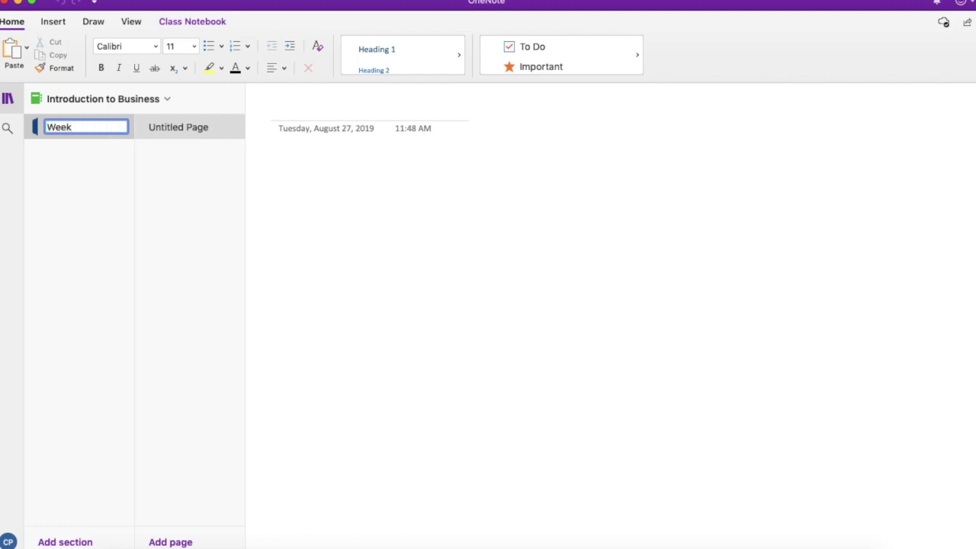
{"action": "type", "text": " 1 Teamwork"}
{"action": "key", "text": "Return"}
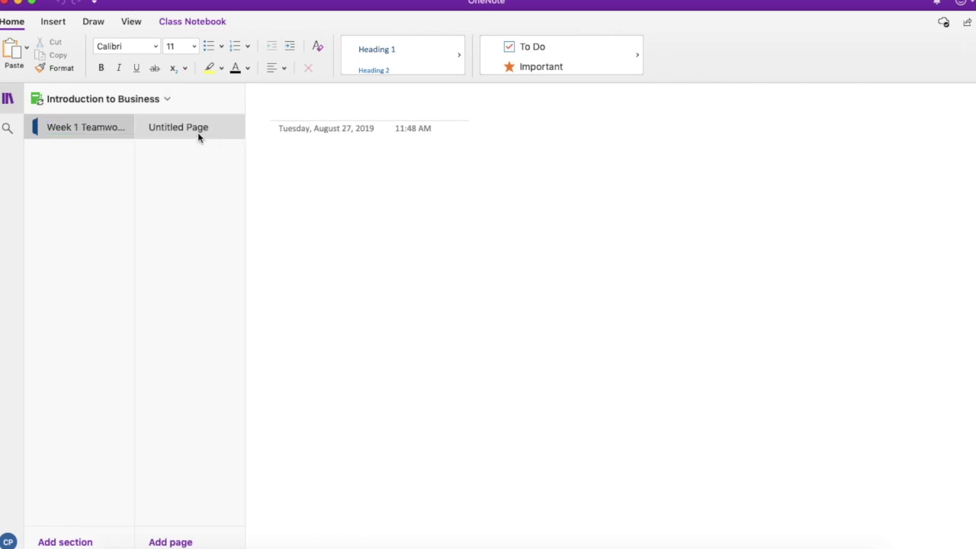
- Paste the text copied from the web textbook's teamwork chapter into the body of the untitled page
{"action": "left_click", "coordinate": [193, 128]}
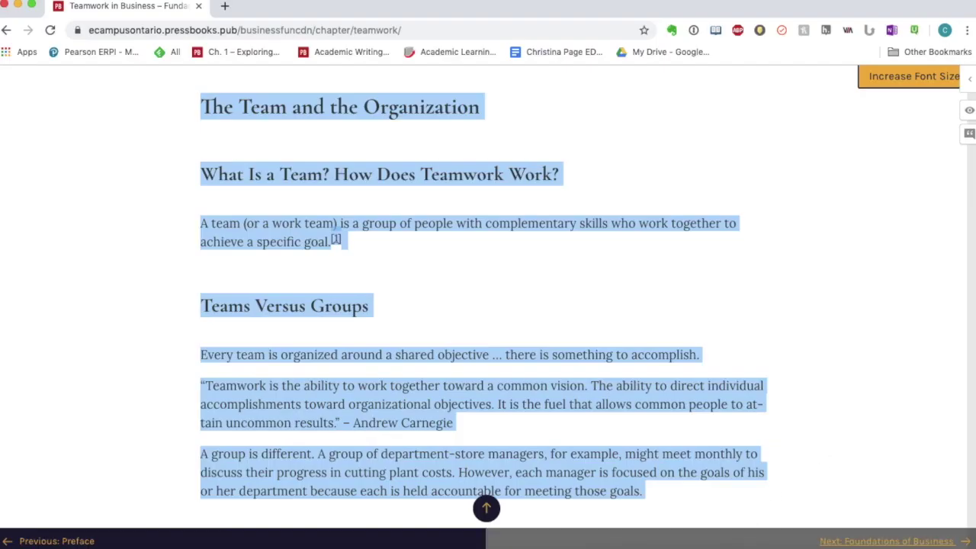
{"action": "left_click", "coordinate": [732, 546]}
{"action": "left_click", "coordinate": [322, 185]}
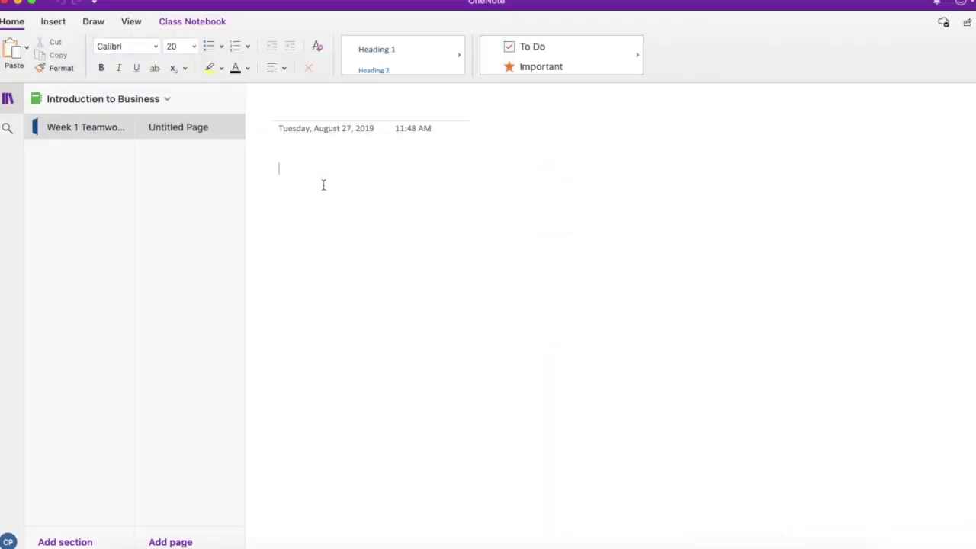
{"action": "key", "text": "super+v"}
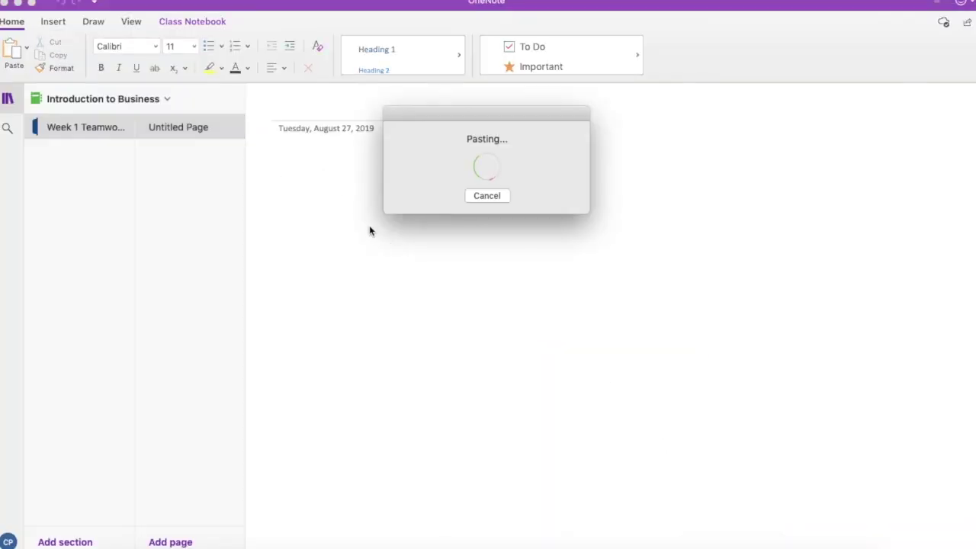
- Title the page "The Team and Its Organization"
{"action": "left_click", "coordinate": [323, 109]}
{"action": "type", "text": "T"}
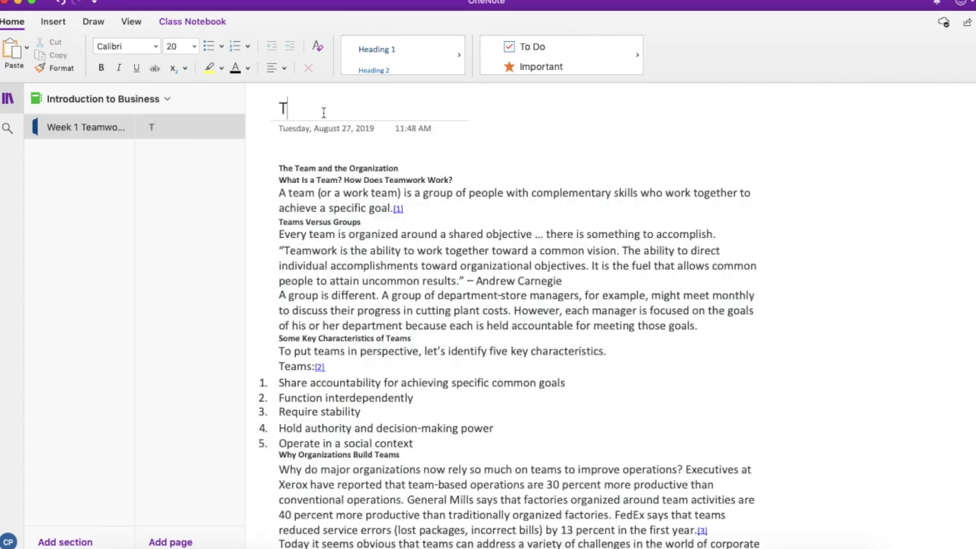
{"action": "type", "text": "he Team and Its Organization"}
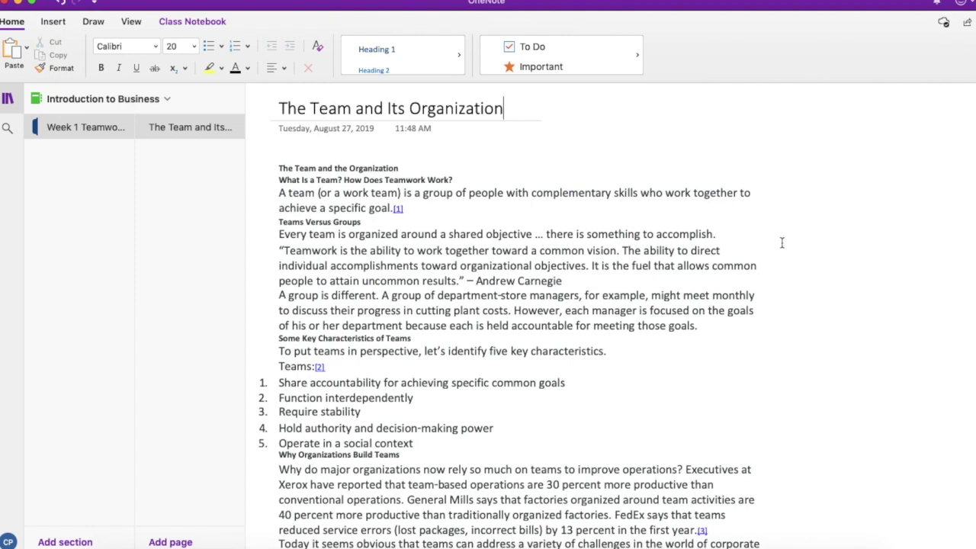
- Beside the five characteristics, add bold "Summary: Teams have" and a numbered list: Accountability, Work together interdependently, Are stable, Can make decisions, Work in a social context
{"action": "left_click", "coordinate": [807, 199]}
{"action": "left_click", "coordinate": [812, 363]}
{"action": "left_click", "coordinate": [811, 363]}
{"action": "key", "text": "super+b"}
{"action": "type", "text": "Summary:  Teams have"}
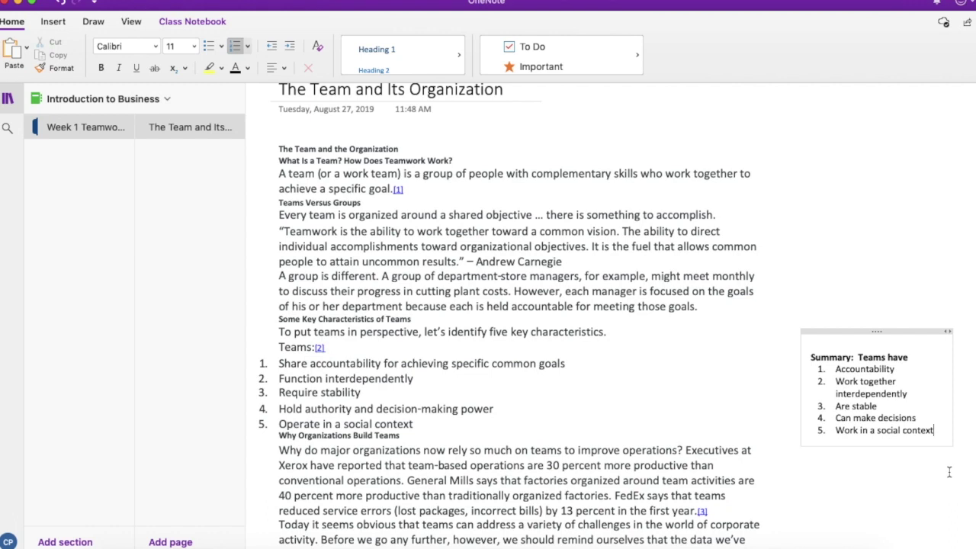
- Highlight in yellow the sentence "According to one study, team-based projects fail 50 to 70 percent of the time."
{"action": "scroll", "coordinate": [950, 472], "scroll_direction": "down", "scroll_amount": 10}
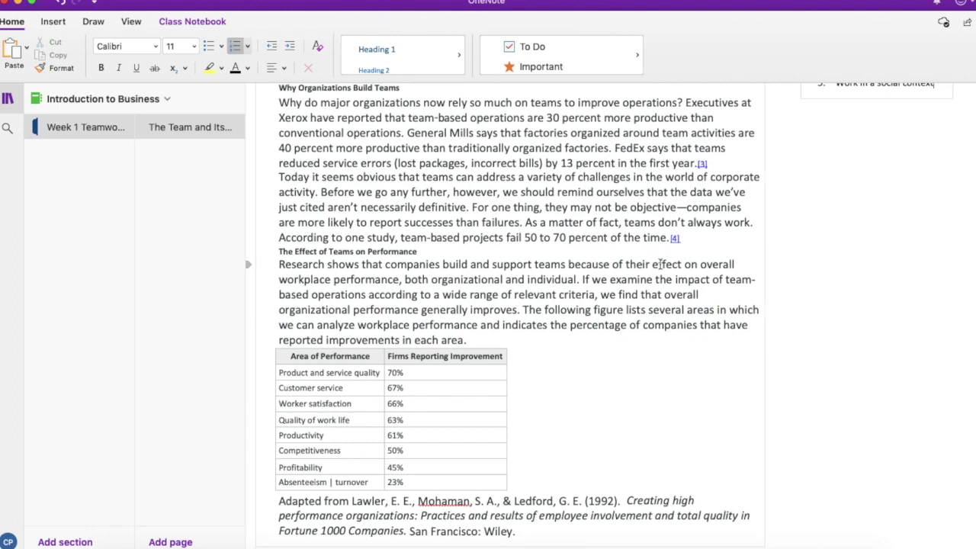
{"action": "left_click_drag", "start_coordinate": [695, 238], "coordinate": [277, 237]}
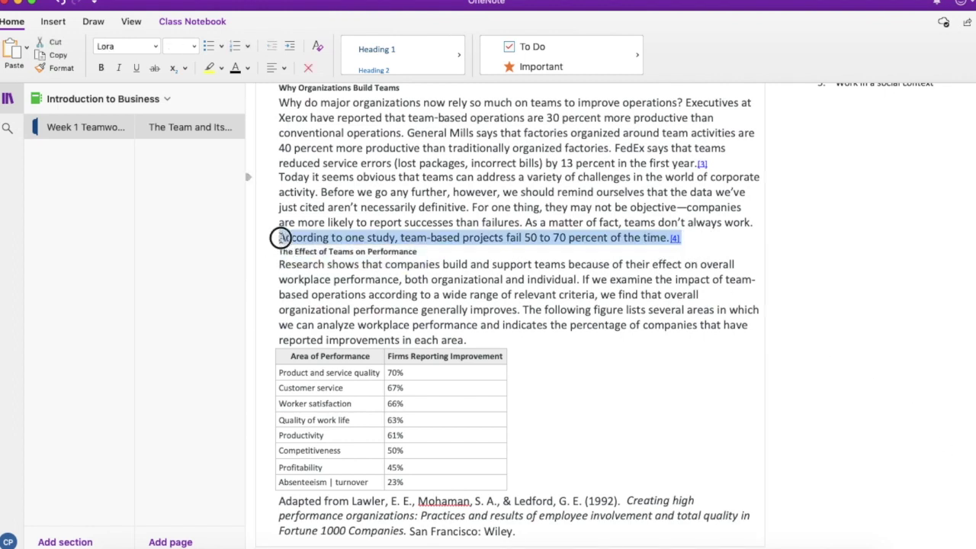
{"action": "left_click", "coordinate": [206, 67]}
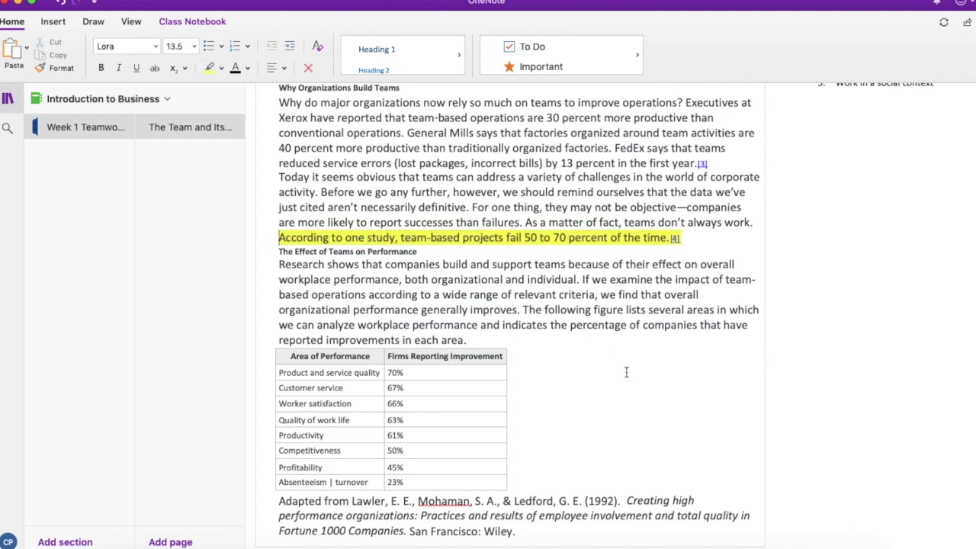
- Highlight in yellow the sentence on team performance from "If we examine the impact" to "organizational performance generally improves"
{"action": "scroll", "coordinate": [626, 373], "scroll_direction": "down", "scroll_amount": 2}
{"action": "left_click", "coordinate": [624, 314]}
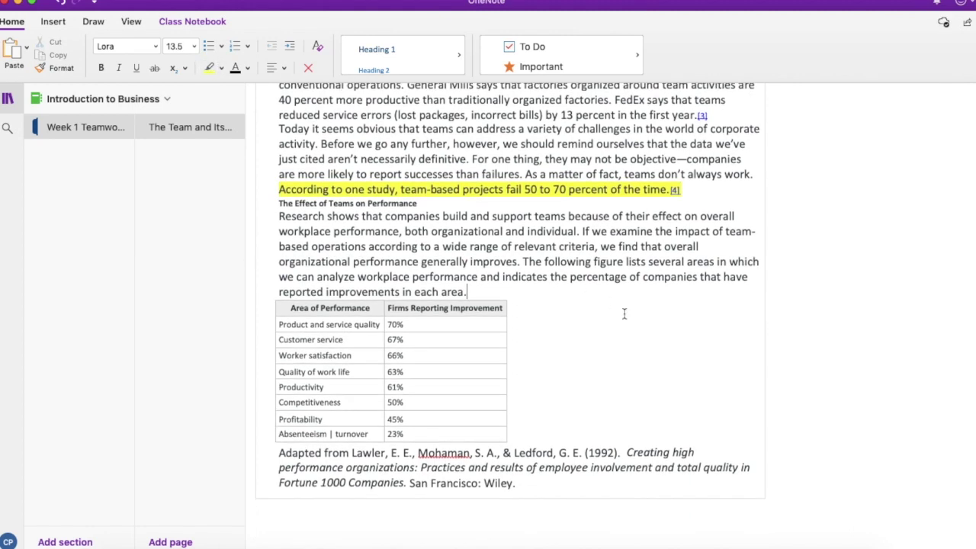
{"action": "left_click", "coordinate": [580, 226]}
{"action": "mouse_move", "coordinate": [580, 227]}
{"action": "left_mouse_down"}
{"action": "mouse_move", "coordinate": [554, 259]}
{"action": "mouse_move", "coordinate": [516, 262]}
{"action": "left_mouse_up"}
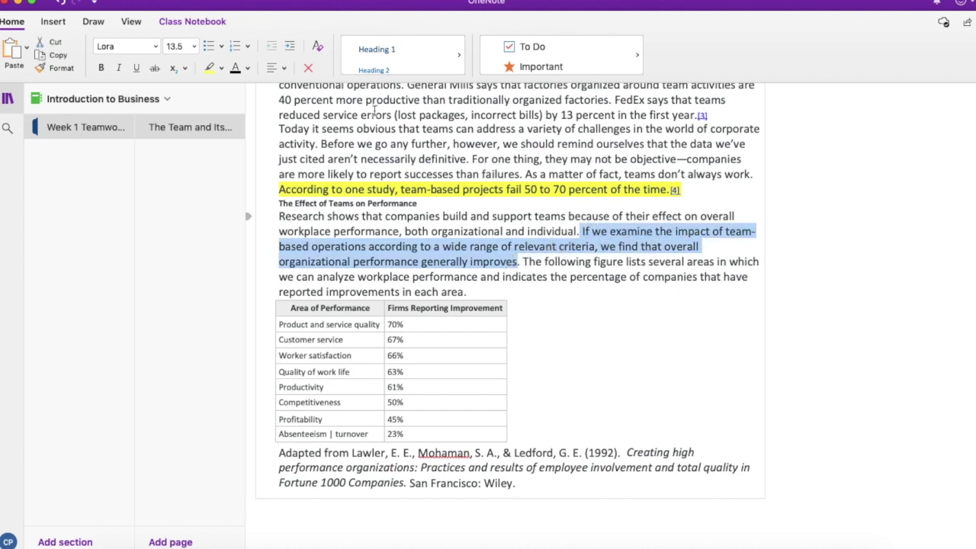
{"action": "left_click", "coordinate": [210, 68]}
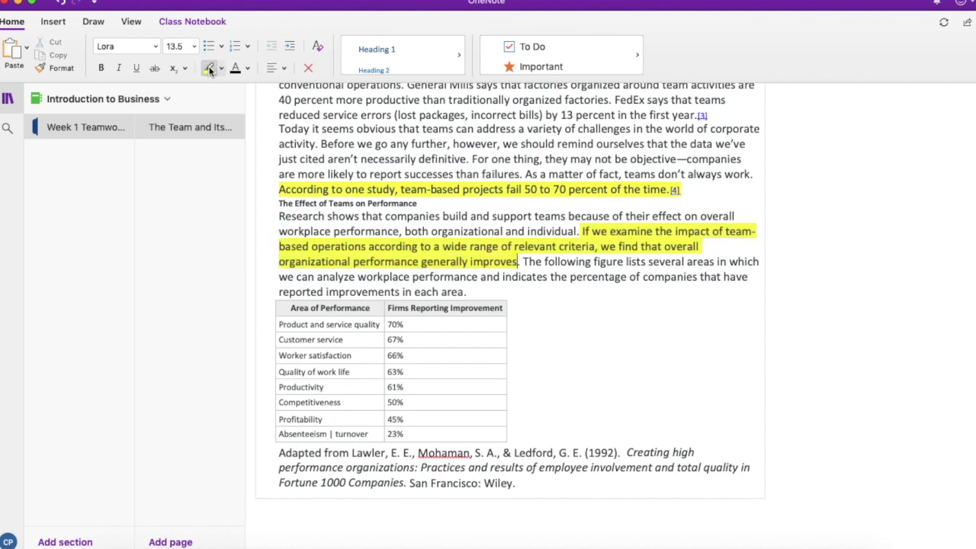
- Beside the highlighted passages, add a note reading "Team projects can fail", "BUT", "Teams can enhance organizational performance" on separate lines
{"action": "left_click", "coordinate": [773, 186]}
{"action": "left_click", "coordinate": [774, 184]}
{"action": "left_click", "coordinate": [794, 194]}
{"action": "type", "text": "Team projects can fail BUT Teams can enhance organizational performance"}
- Below the citation, write "Summary: Teams have a shared objective and are accountable to each other. Though team projects can fail, teams help workplaces become more productive"
{"action": "scroll", "coordinate": [854, 229], "scroll_direction": "up", "scroll_amount": 5}
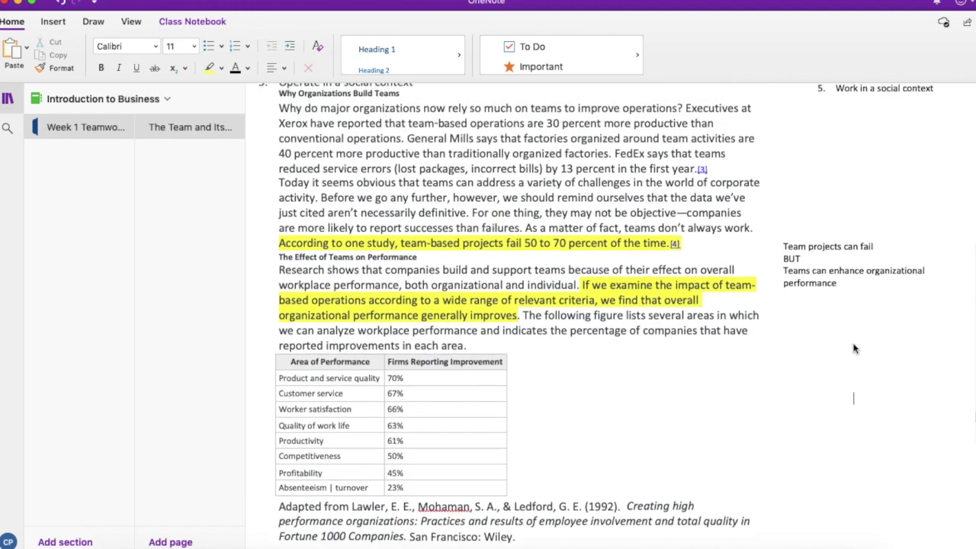
{"action": "scroll", "coordinate": [854, 349], "scroll_direction": "up", "scroll_amount": 3}
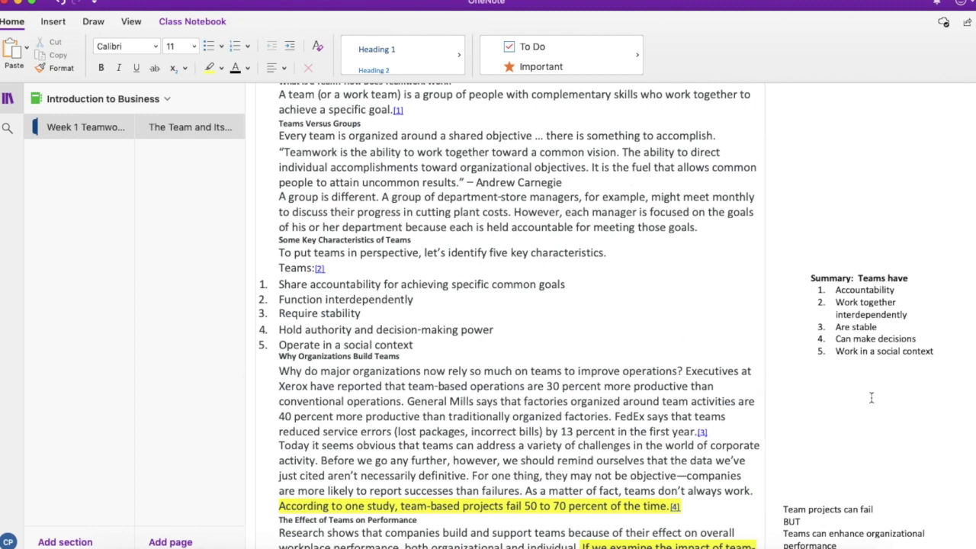
{"action": "scroll", "coordinate": [872, 397], "scroll_direction": "down", "scroll_amount": 5}
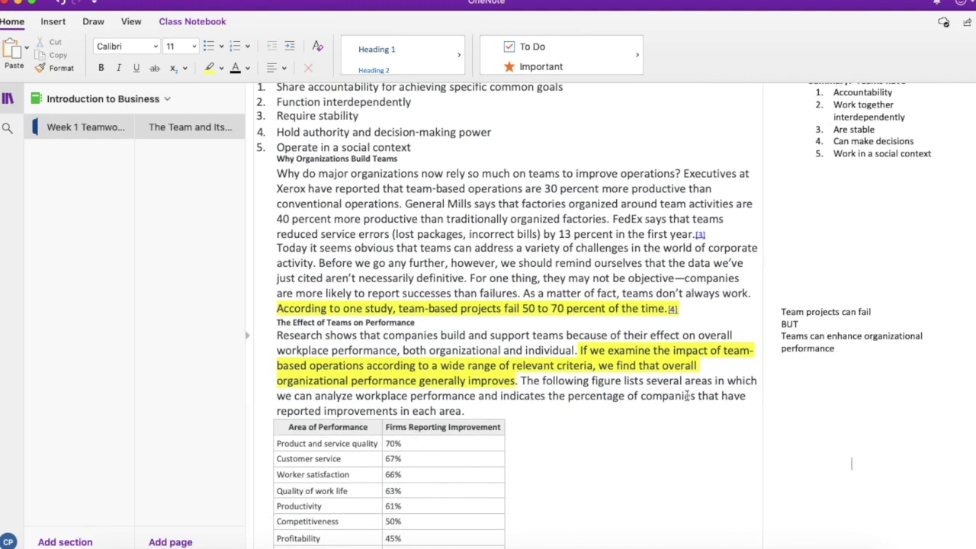
{"action": "scroll", "coordinate": [894, 266], "scroll_direction": "up", "scroll_amount": 2}
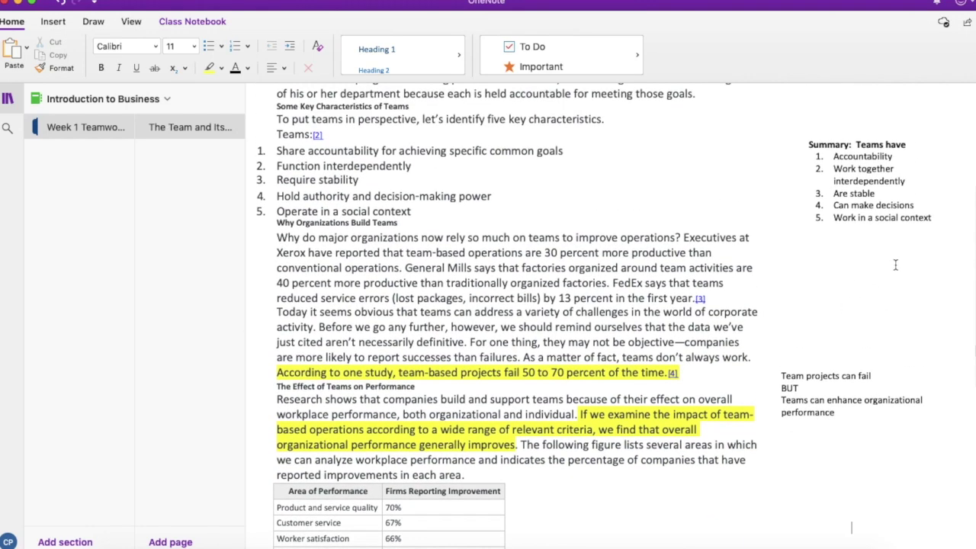
{"action": "scroll", "coordinate": [896, 264], "scroll_direction": "down", "scroll_amount": 10}
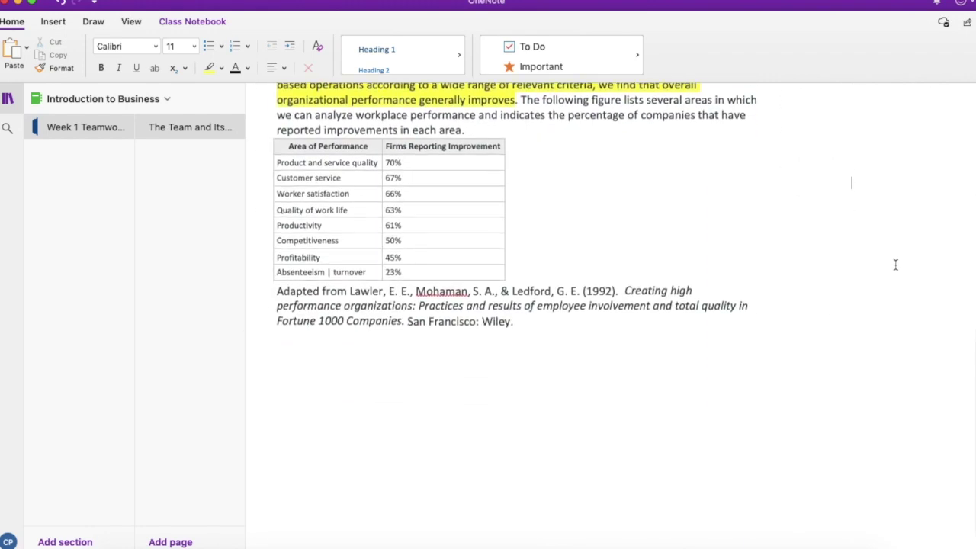
{"action": "scroll", "coordinate": [896, 265], "scroll_direction": "up", "scroll_amount": 9}
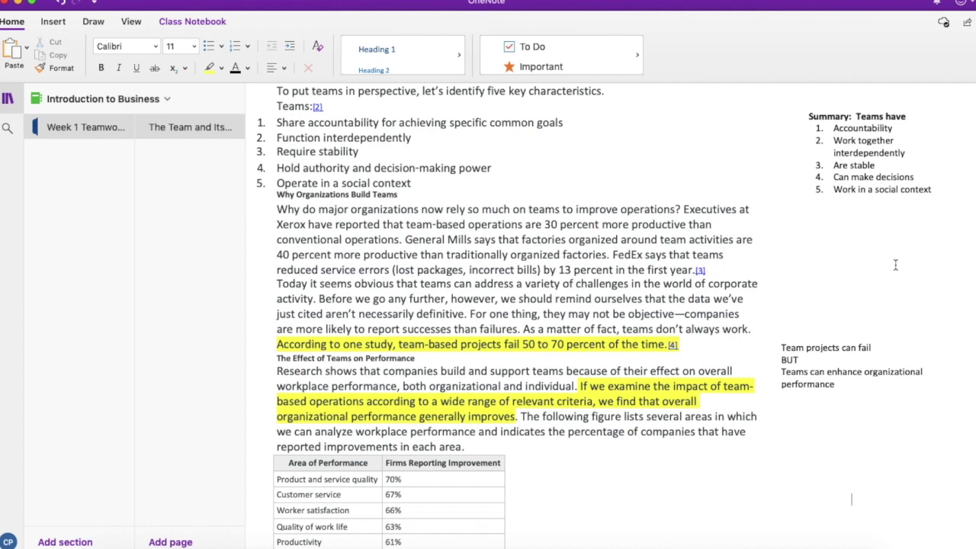
{"action": "scroll", "coordinate": [895, 265], "scroll_direction": "down", "scroll_amount": 6}
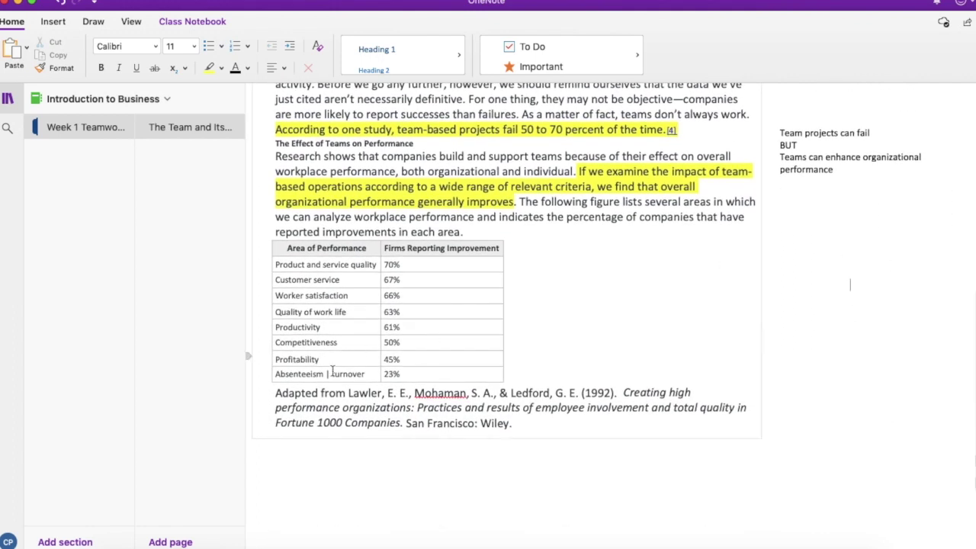
{"action": "left_click", "coordinate": [279, 461]}
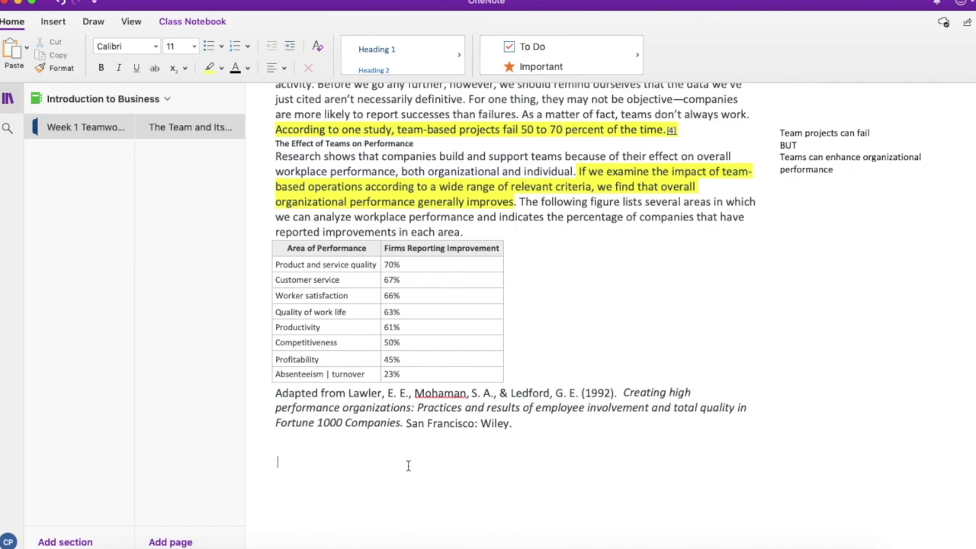
{"action": "key", "text": "ctrl+b"}
{"action": "type", "text": "Summary:  Teams have"}
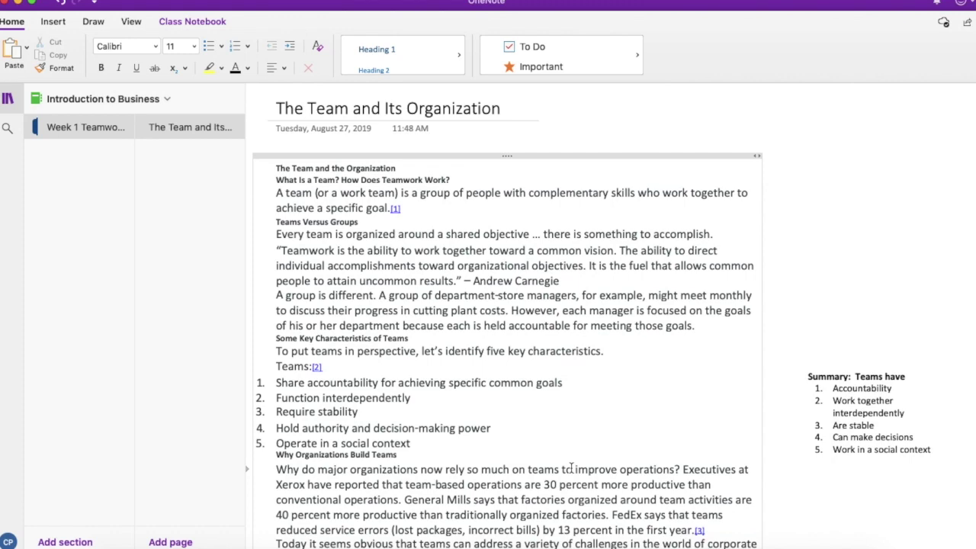
{"action": "scroll", "coordinate": [572, 469], "scroll_direction": "down", "scroll_amount": 4}
{"action": "scroll", "coordinate": [572, 469], "scroll_direction": "up", "scroll_amount": 3}
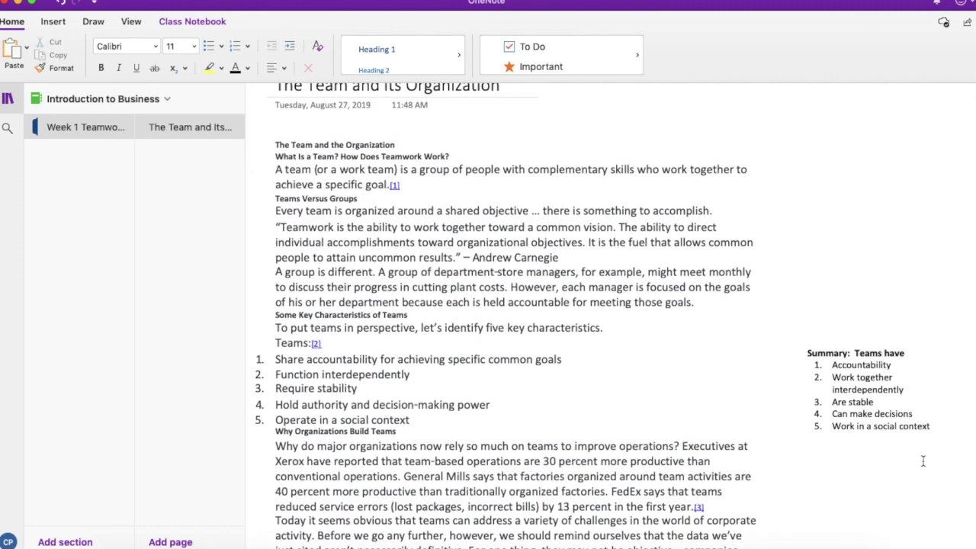
{"action": "scroll", "coordinate": [923, 461], "scroll_direction": "down", "scroll_amount": 6}
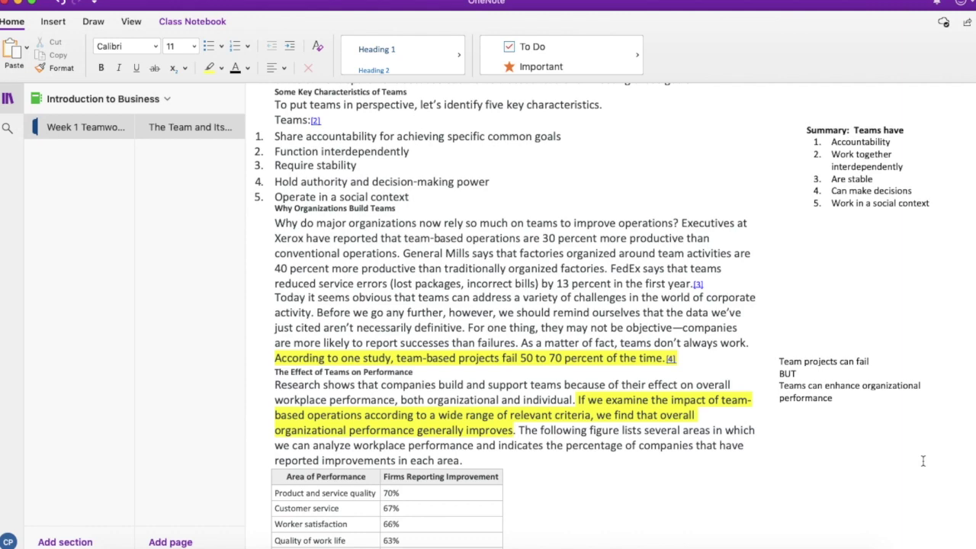
{"action": "scroll", "coordinate": [923, 461], "scroll_direction": "down", "scroll_amount": 5}
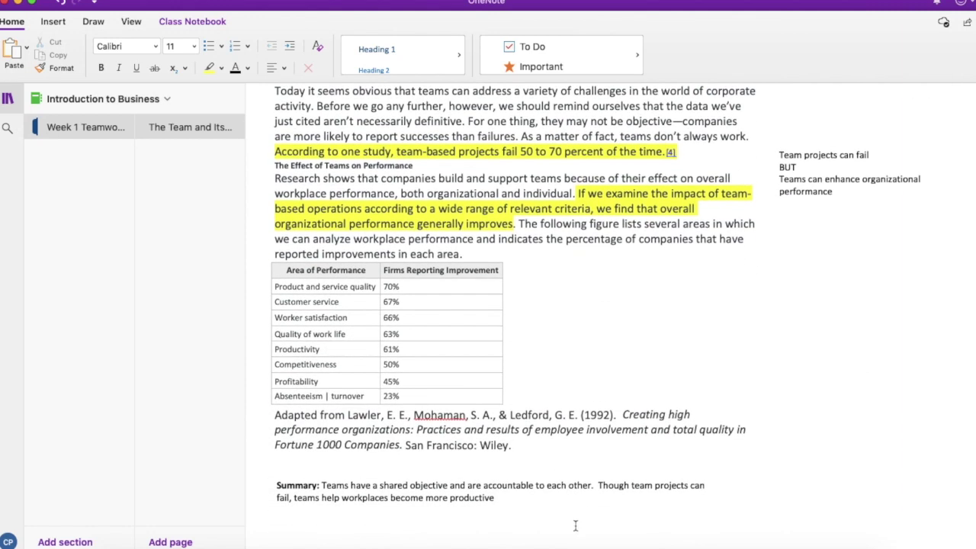